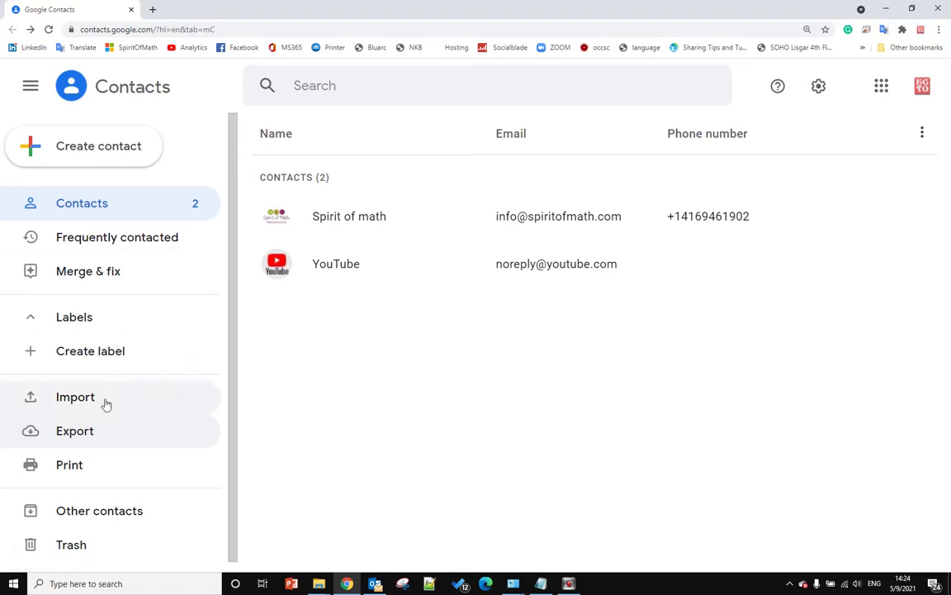
Export both contacts in Outlook CSV format and open the downloaded contacts (5).csv.
left_click(74, 434)
left_click(407, 370)
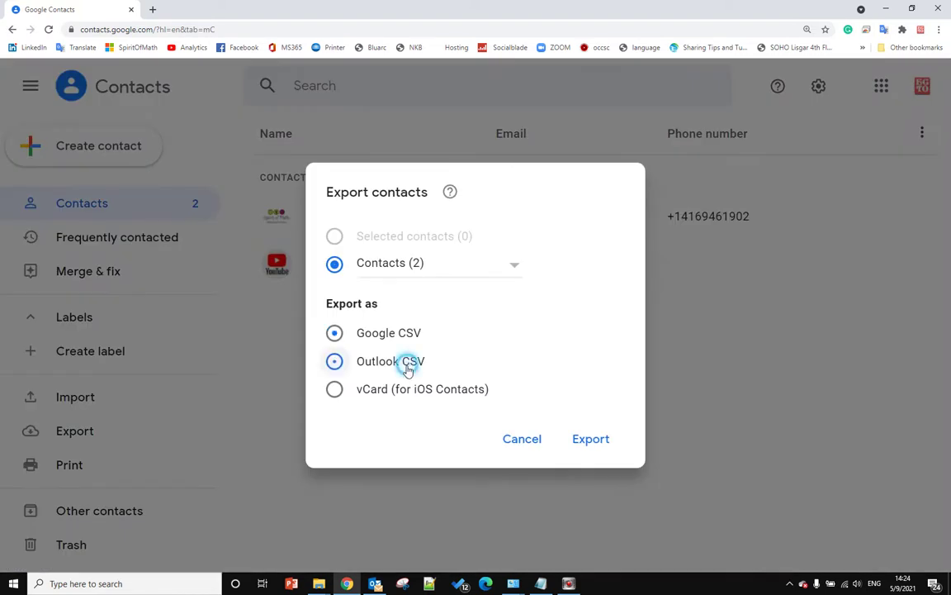
left_click(591, 443)
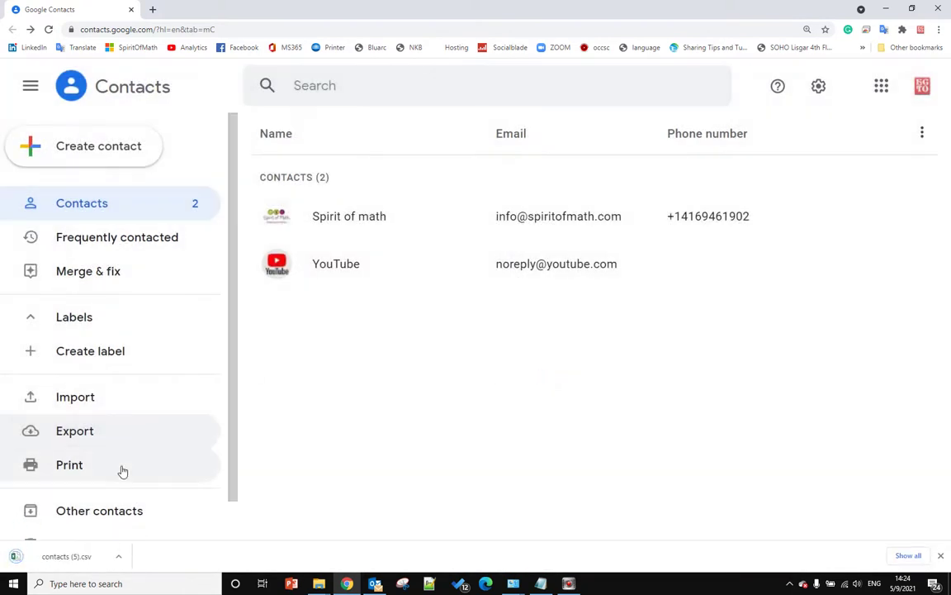
left_click(66, 555)
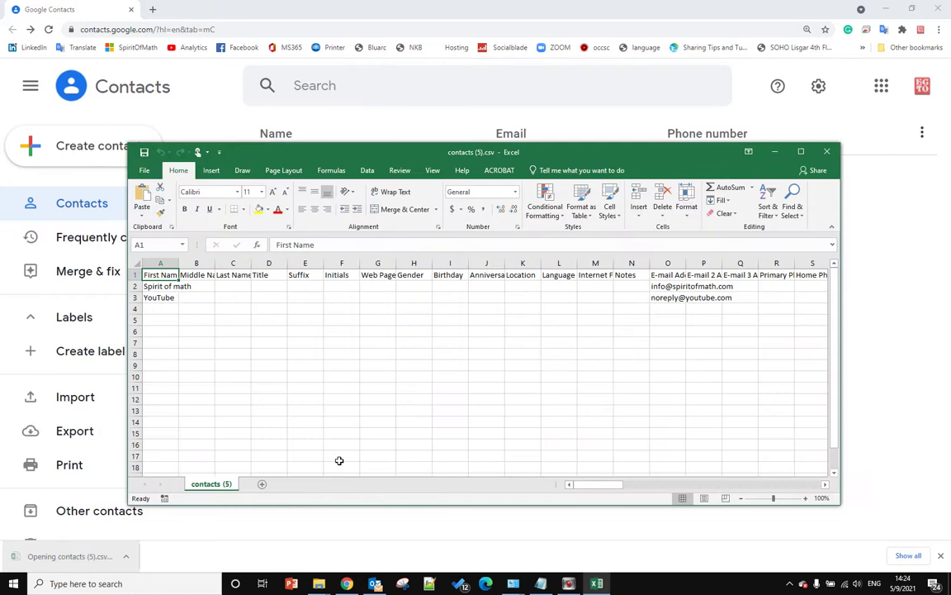
Scroll across the exported contacts spreadsheet's columns in Excel, then close it.
mouse_move(595, 485)
left_mouse_down()
mouse_move(758, 498)
mouse_move(498, 479)
mouse_move(682, 493)
mouse_move(699, 441)
left_mouse_up()
left_click(827, 151)
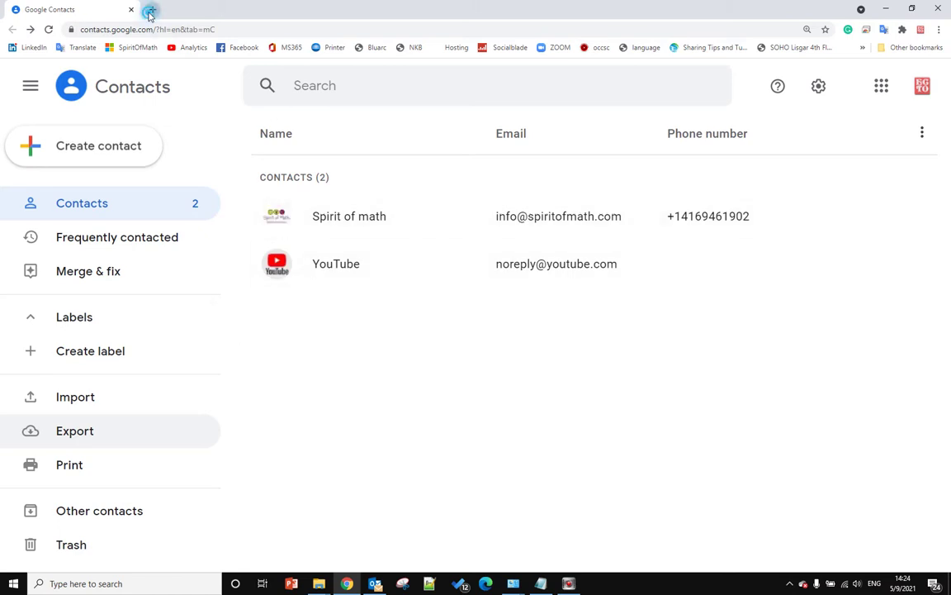
Search for 'google takeout' in a new Chrome tab and open the Google Takeout result.
left_click(151, 10)
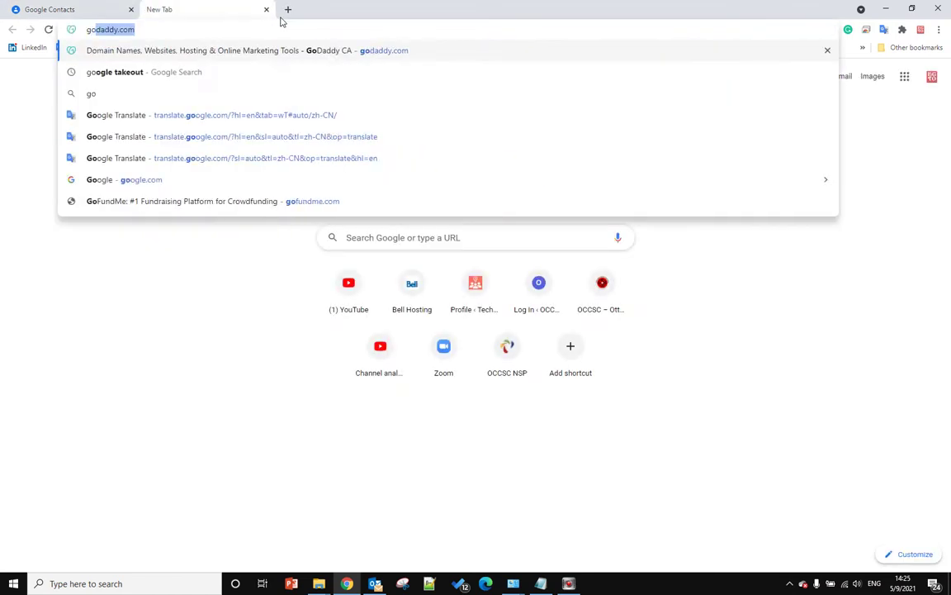
type("google t")
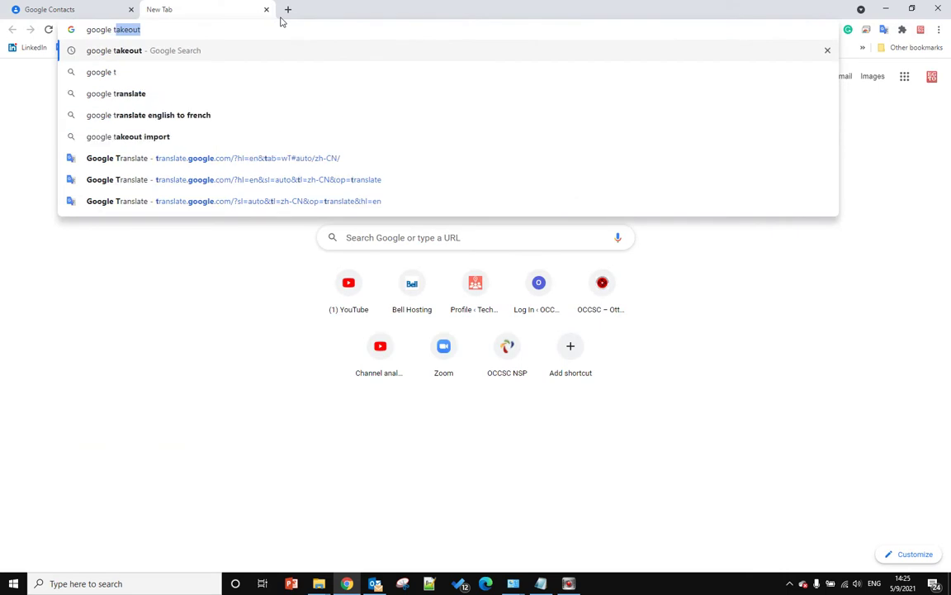
type("ake")
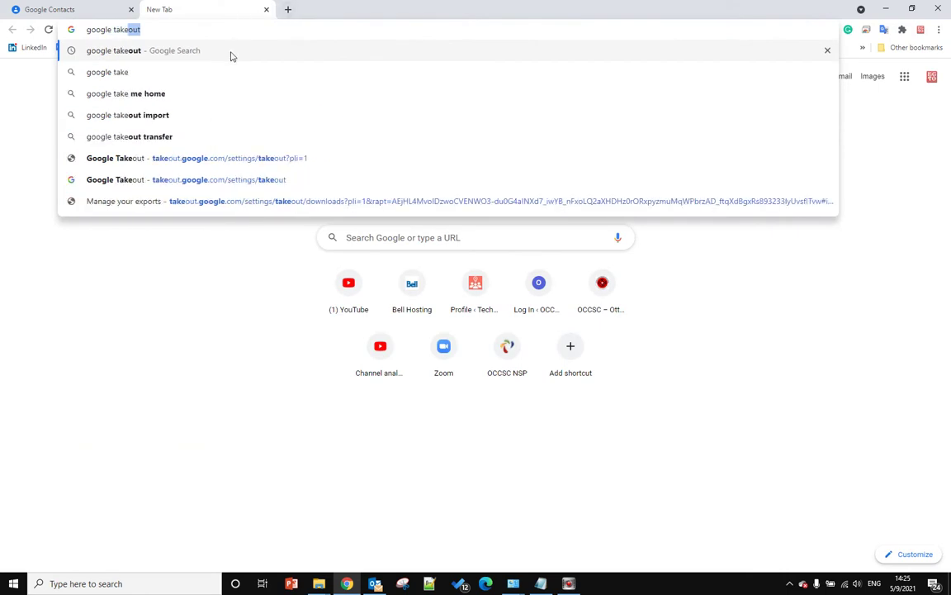
left_click(208, 53)
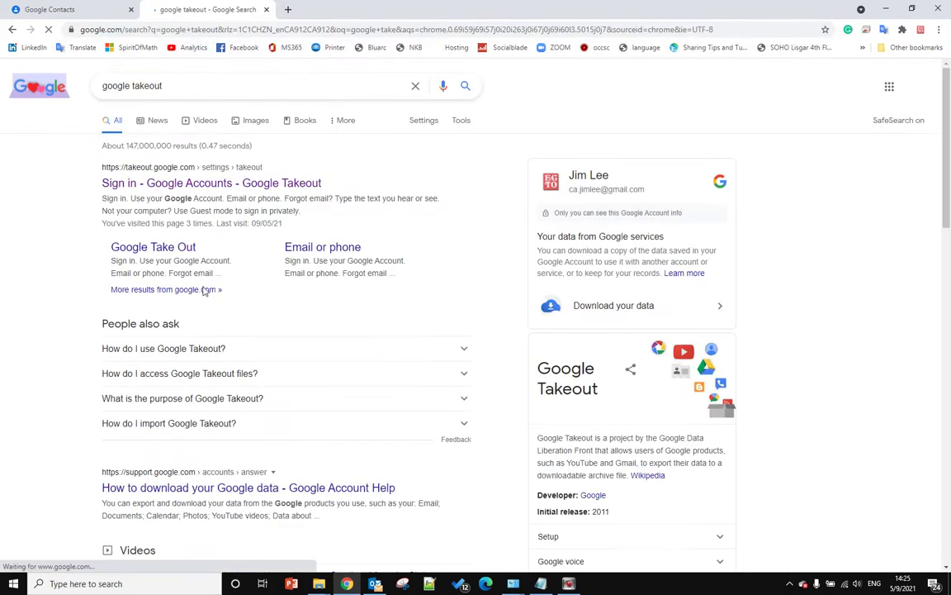
left_click(181, 186)
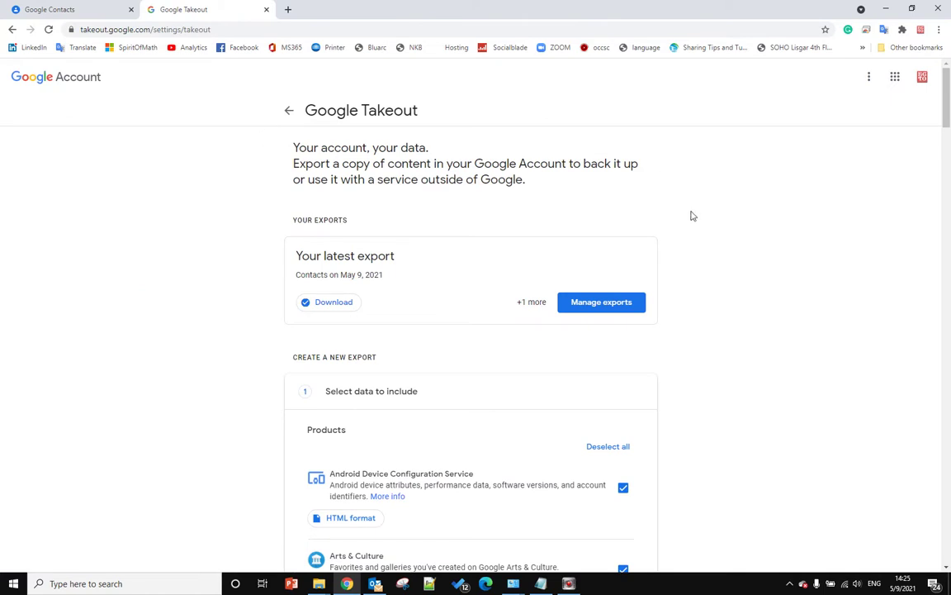
Scroll down through the Takeout product list and back up toward the top.
scroll(733, 250, "down", 1)
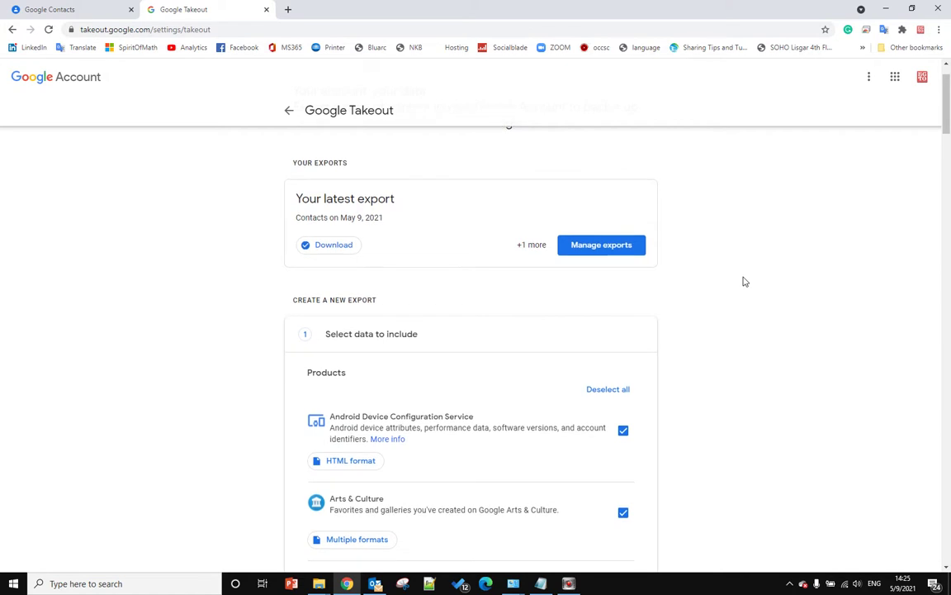
scroll(743, 278, "down", 2)
scroll(710, 273, "down", 1)
scroll(611, 413, "down", 1)
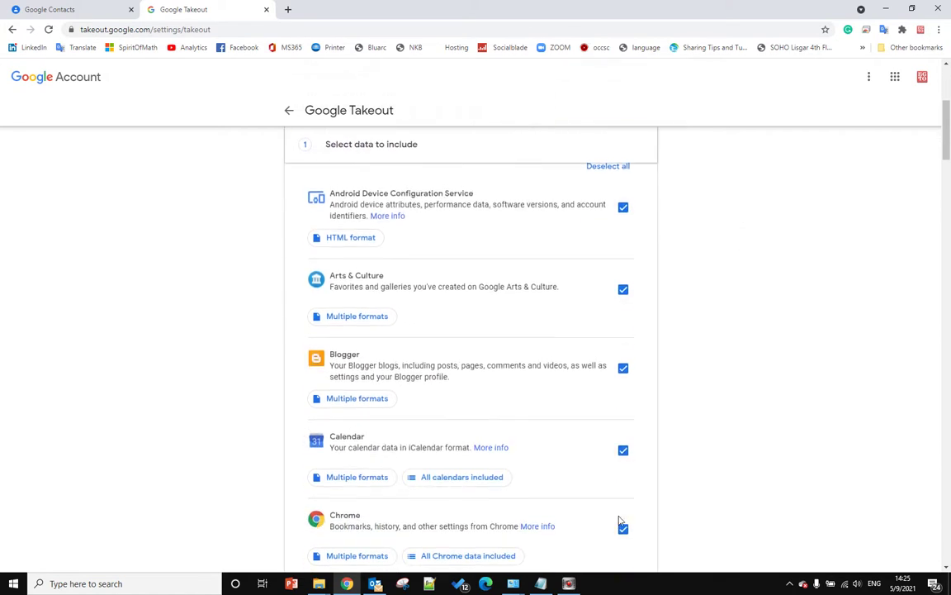
scroll(620, 516, "down", 2)
scroll(623, 454, "down", 3)
scroll(630, 396, "down", 3)
scroll(630, 398, "down", 3)
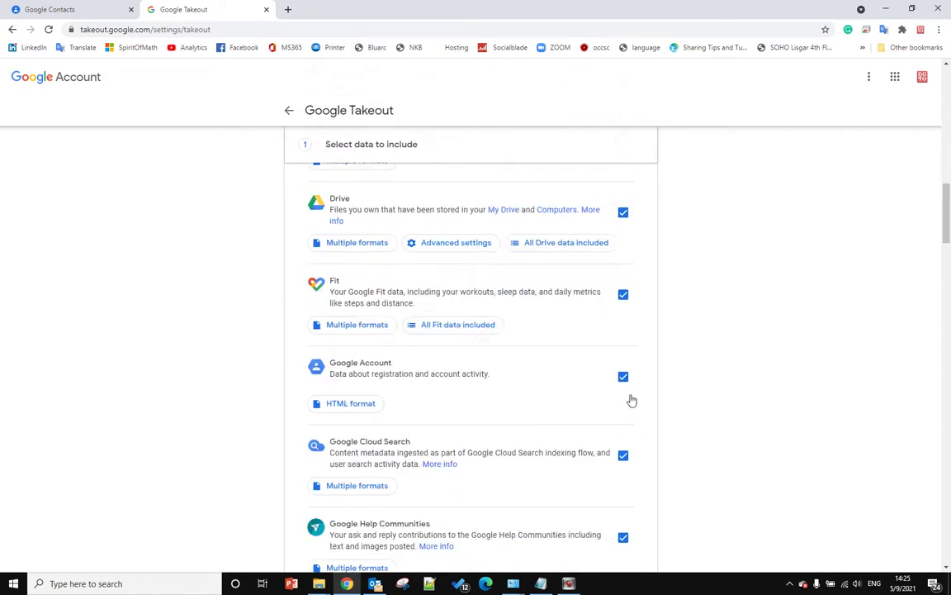
scroll(631, 400, "down", 2)
scroll(629, 398, "down", 3)
scroll(621, 394, "down", 1)
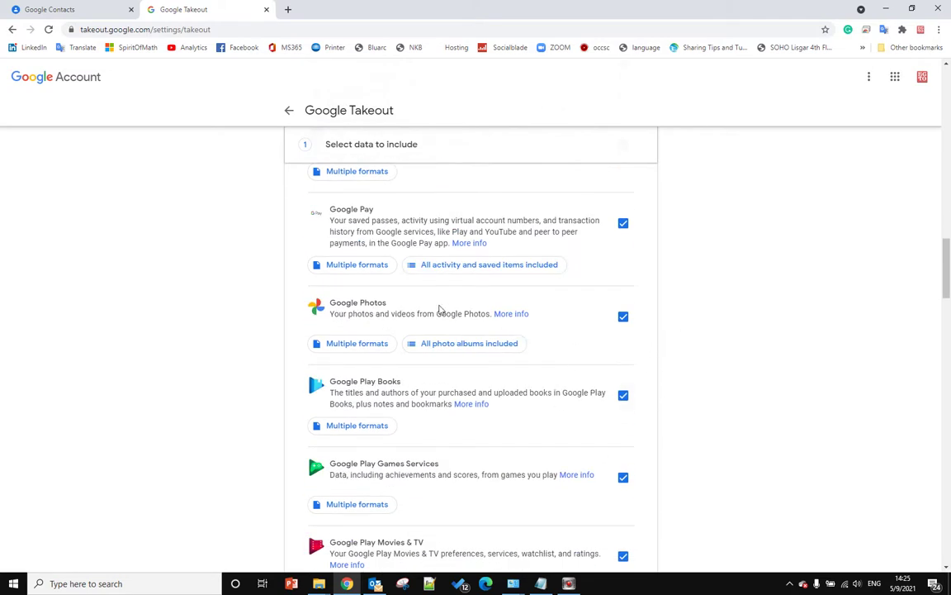
scroll(627, 335, "up", 1)
scroll(636, 335, "up", 2)
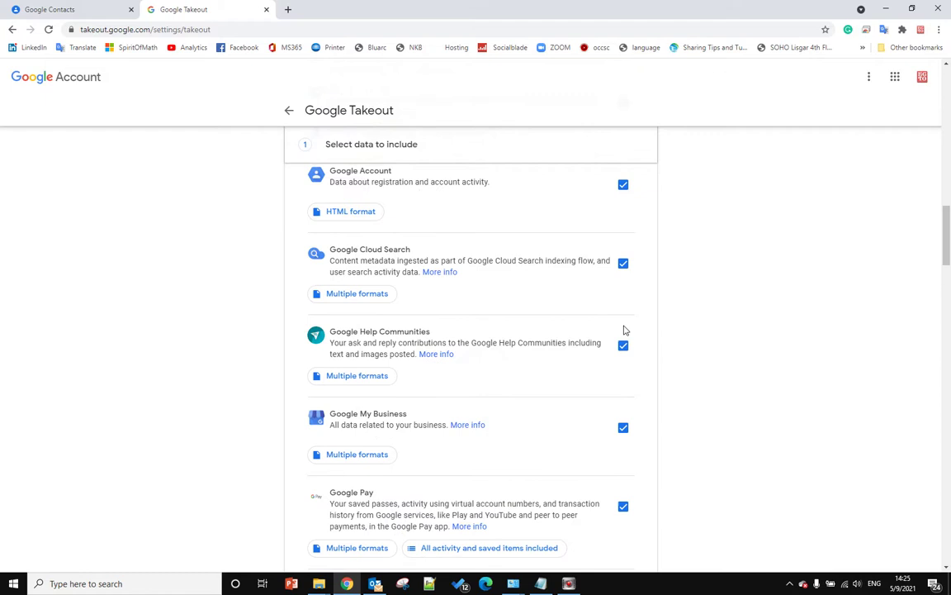
scroll(624, 330, "up", 3)
scroll(616, 325, "up", 3)
scroll(616, 325, "up", 2)
scroll(616, 325, "up", 3)
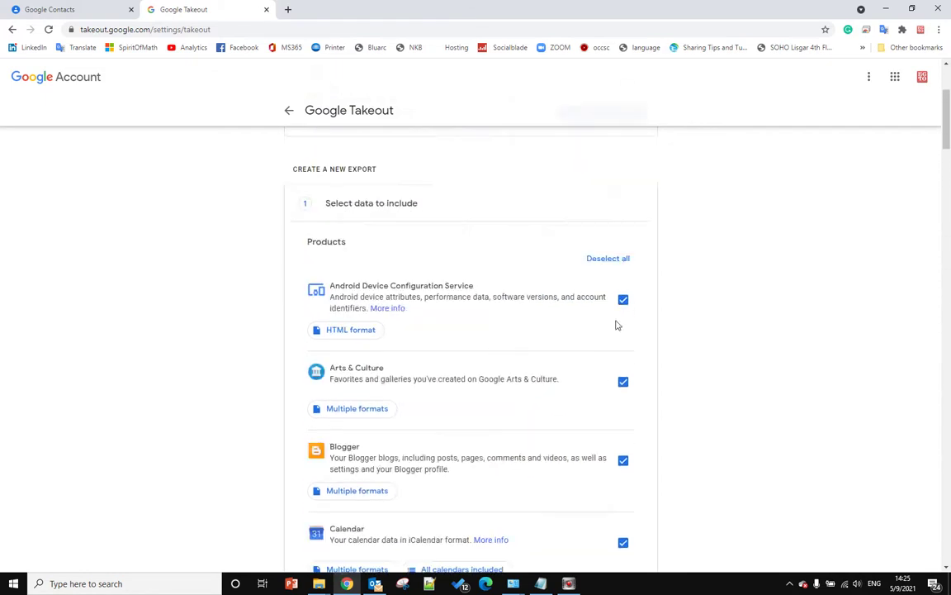
Deselect all products, then select only Contacts for the export.
left_click(611, 335)
scroll(689, 359, "down", 1)
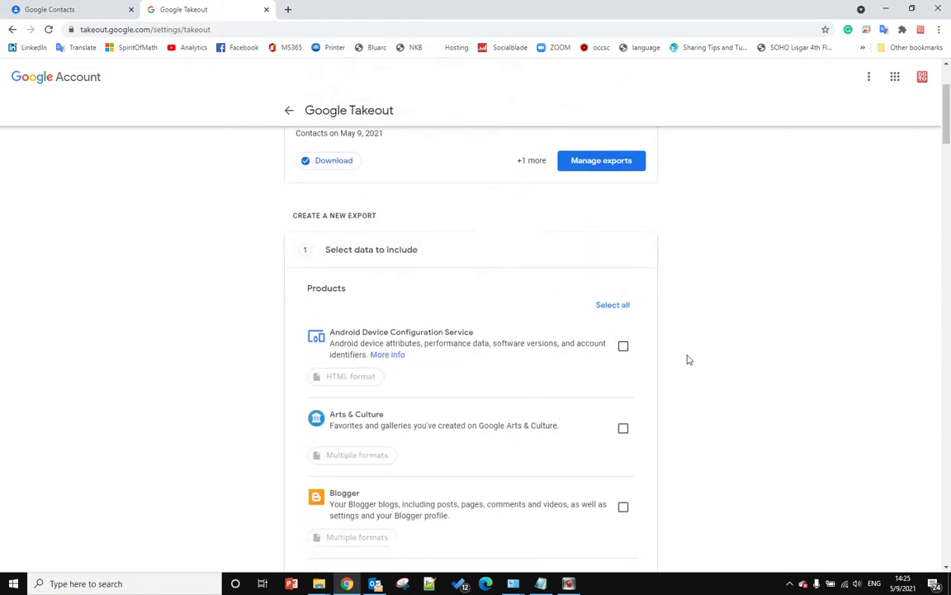
scroll(690, 359, "down", 3)
scroll(592, 403, "down", 1)
scroll(448, 402, "down", 1)
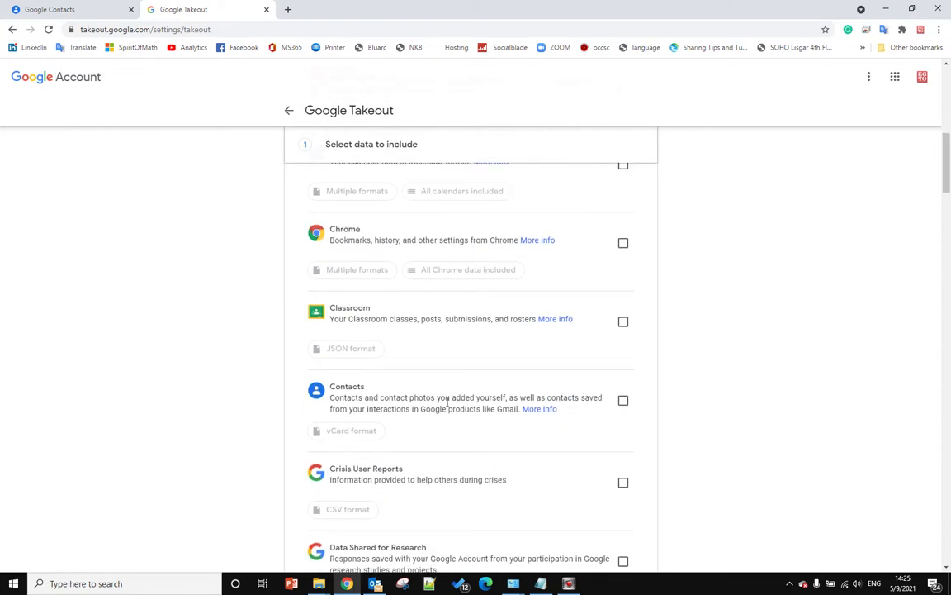
left_click(623, 401)
Switch the Contacts export format from vCard to CSV and confirm.
left_click(347, 431)
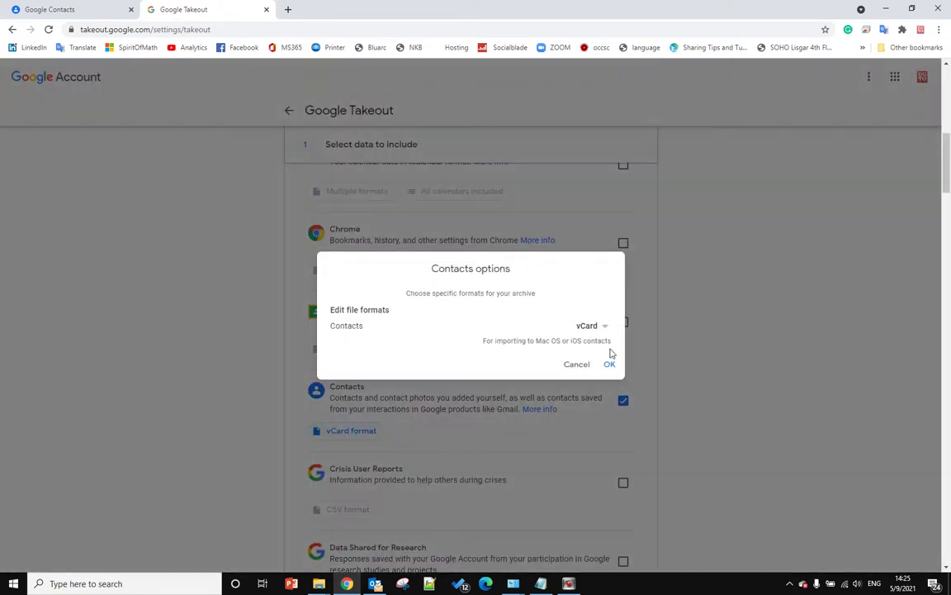
left_click(593, 325)
left_click(583, 307)
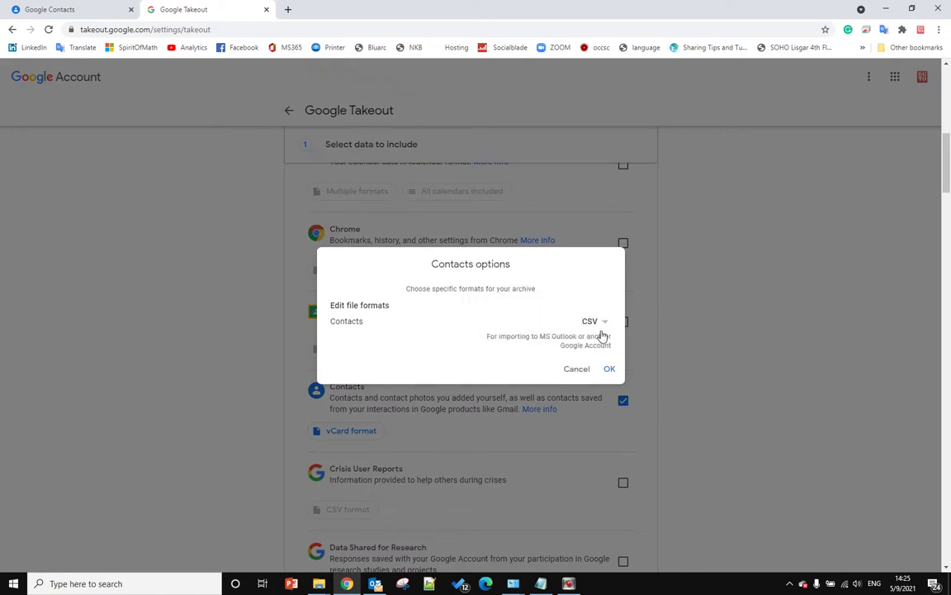
left_click(599, 330)
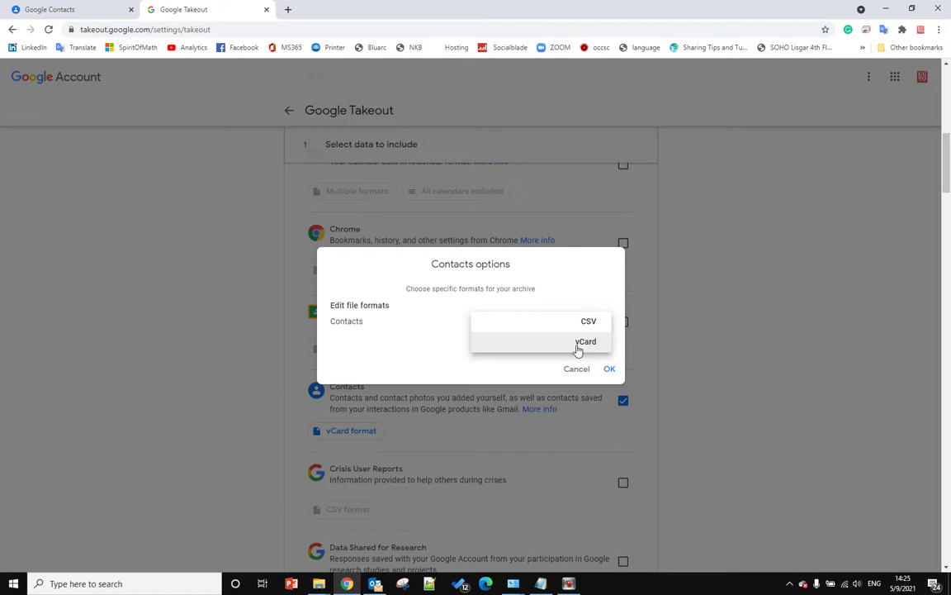
left_click(501, 380)
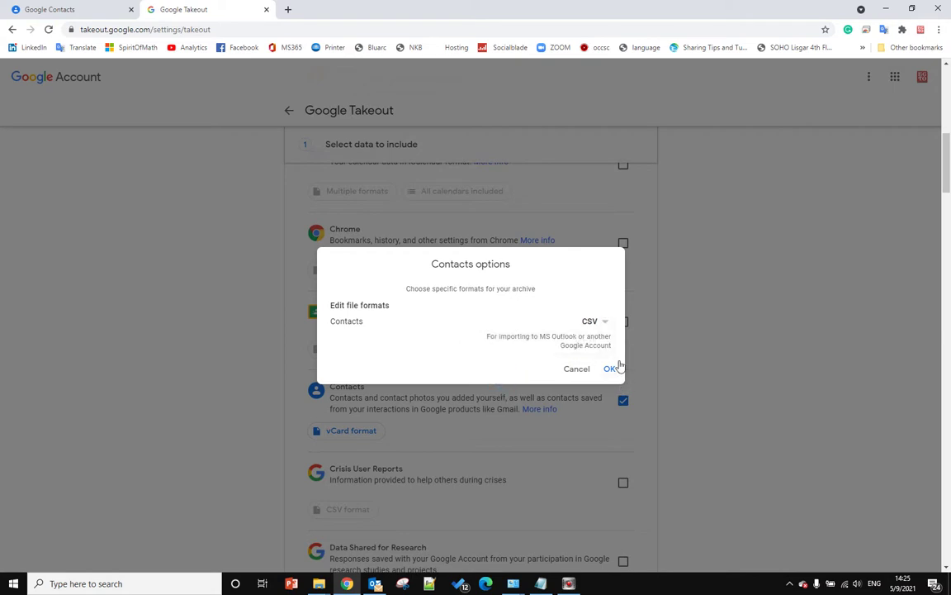
left_click(609, 368)
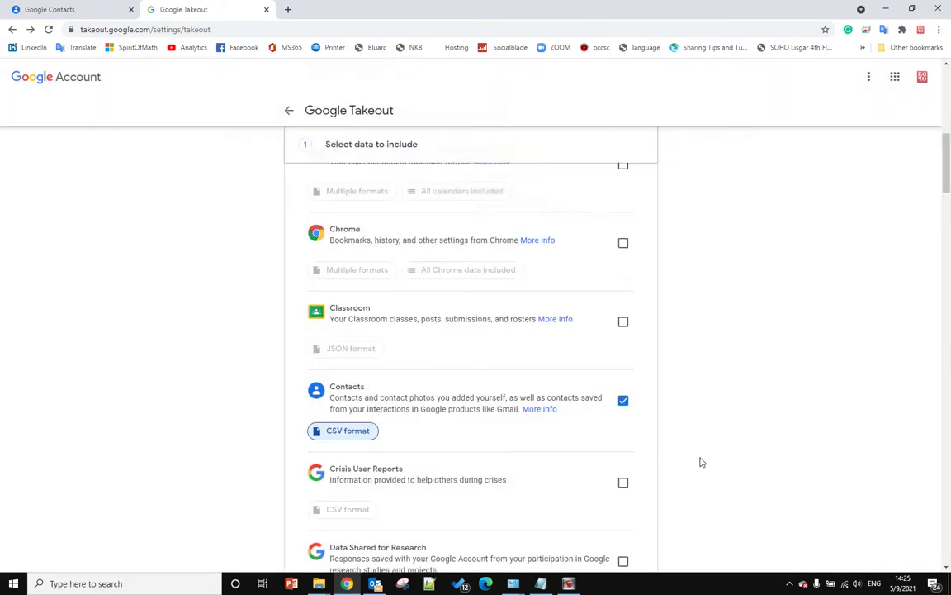
Create a one-time, emailed .zip export of Contacts with 2 GB file size.
scroll(700, 461, "down", 3)
scroll(695, 463, "down", 3)
scroll(694, 463, "down", 5)
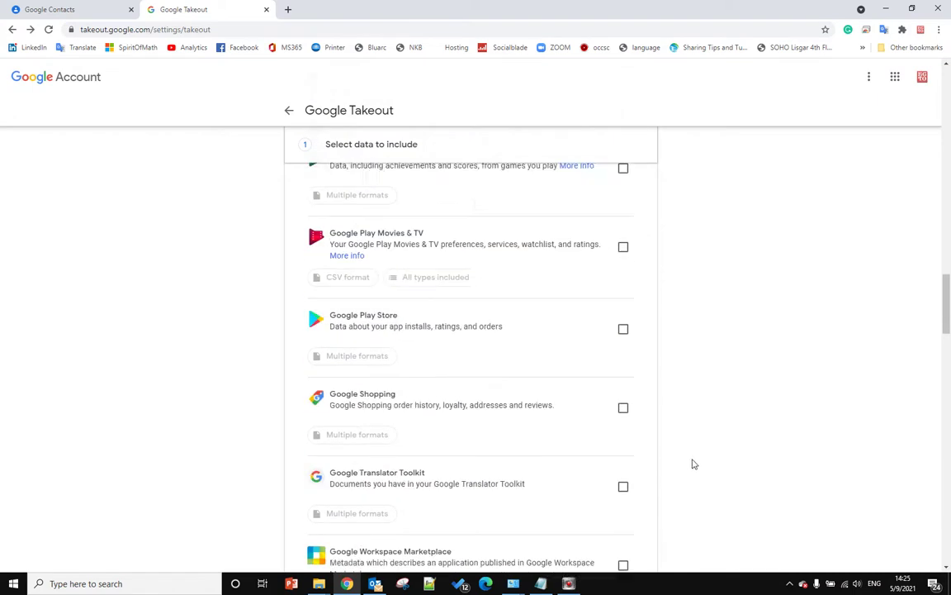
scroll(692, 464, "down", 5)
scroll(691, 468, "down", 6)
scroll(690, 468, "down", 4)
scroll(688, 467, "down", 4)
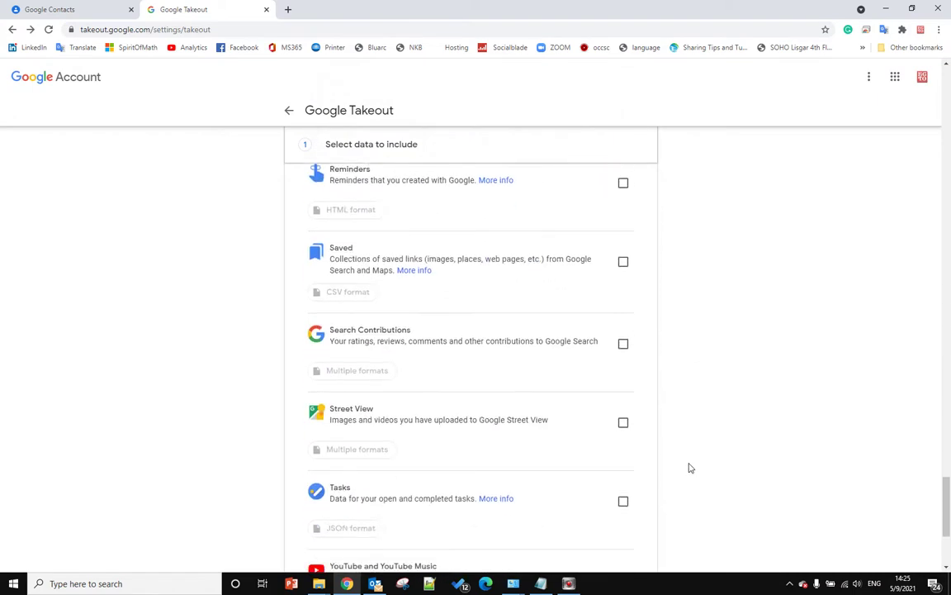
scroll(687, 467, "down", 3)
left_click(615, 438)
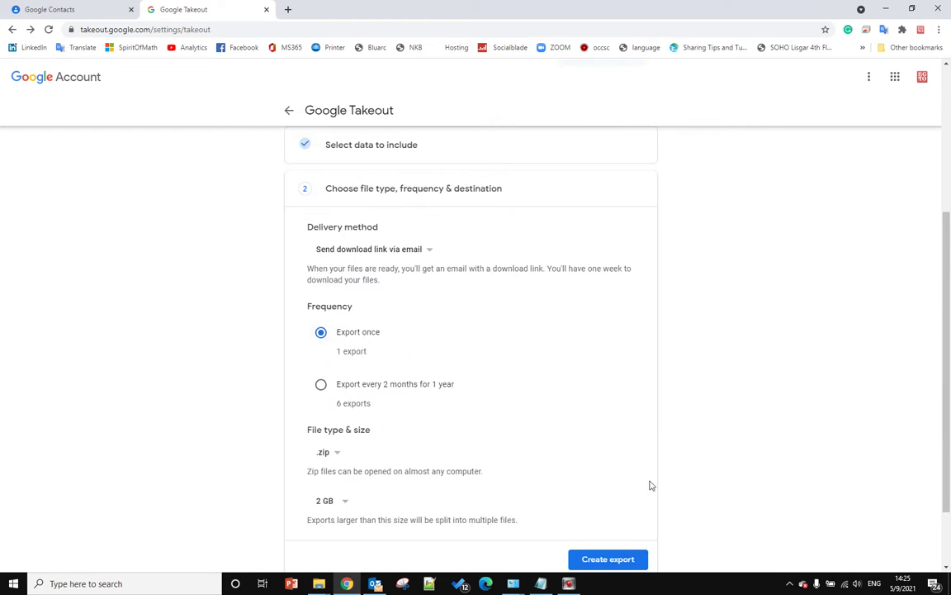
left_click(592, 561)
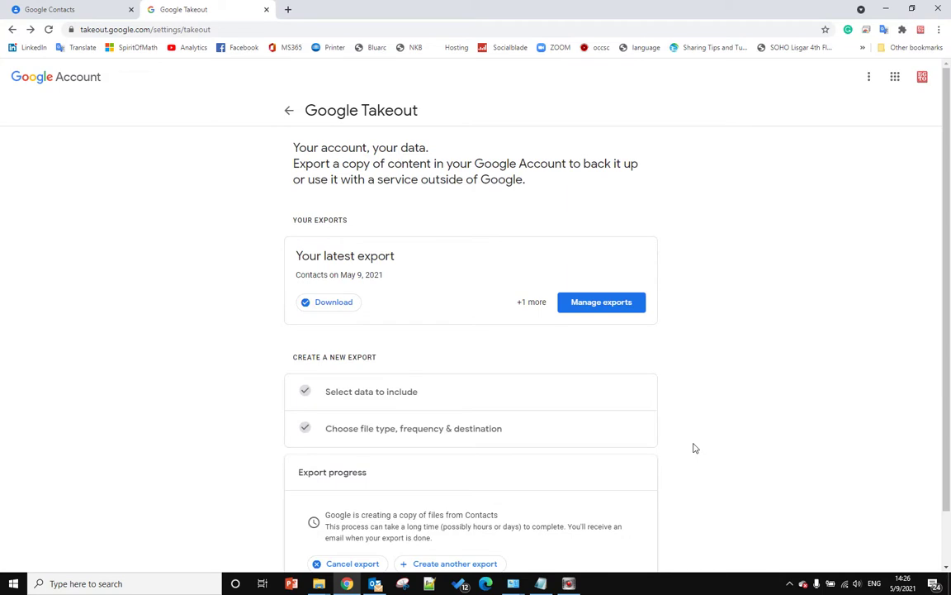
Download the newest Contacts export from Manage exports and open the takeout zip.
left_click(415, 302)
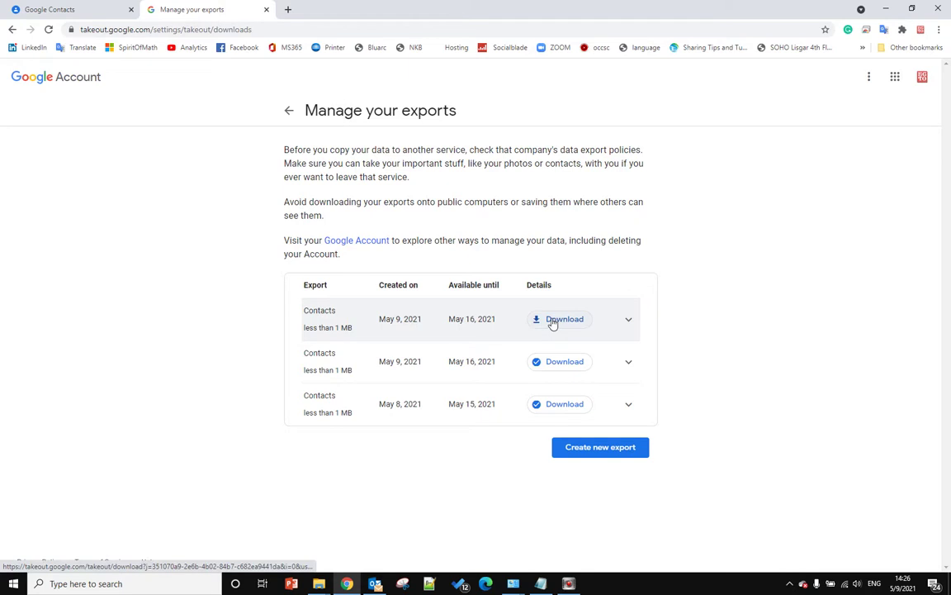
left_click(552, 322)
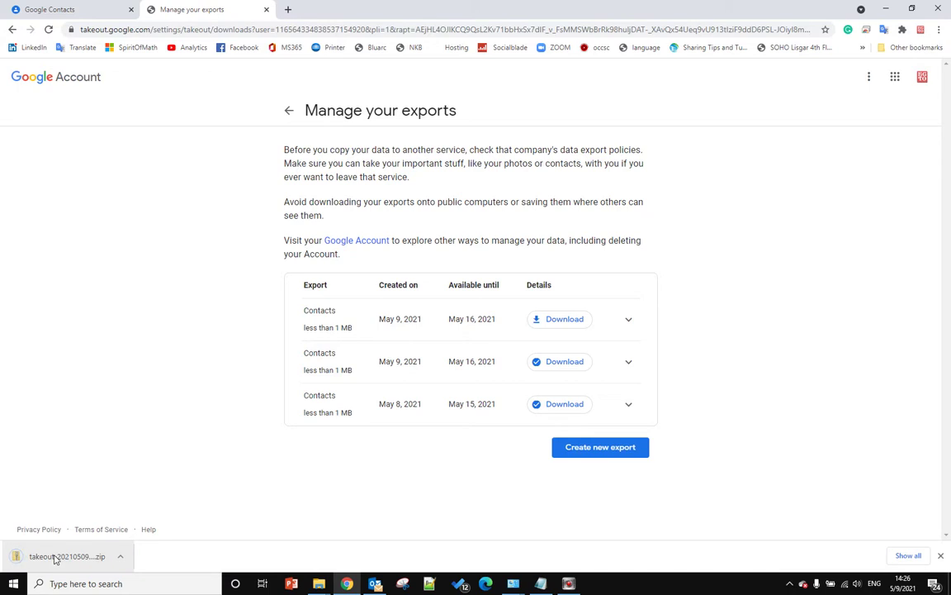
left_click(26, 557)
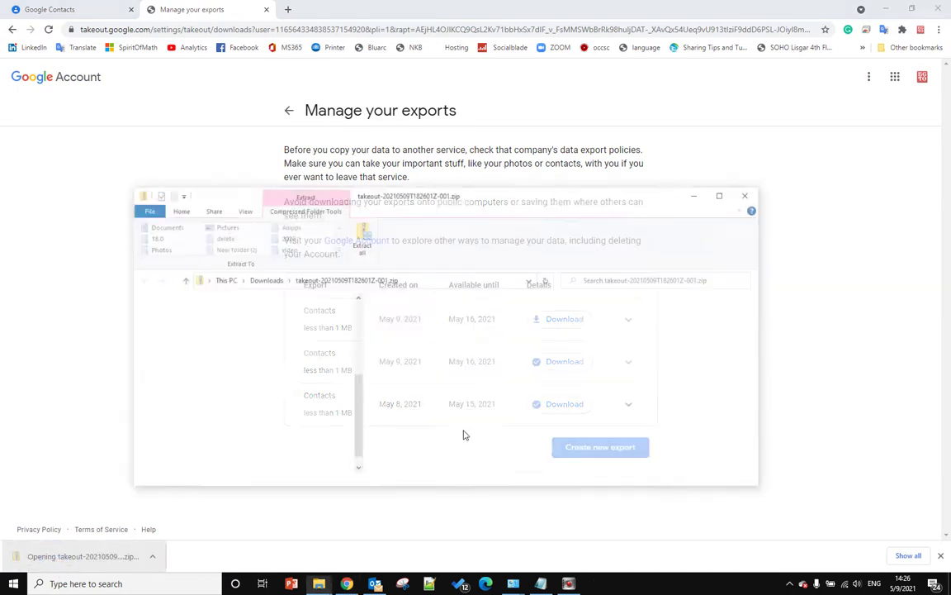
Open Takeout > Contacts > All Contacts inside the zip to reveal All Contacts.csv and two JPGs.
double_click(399, 318)
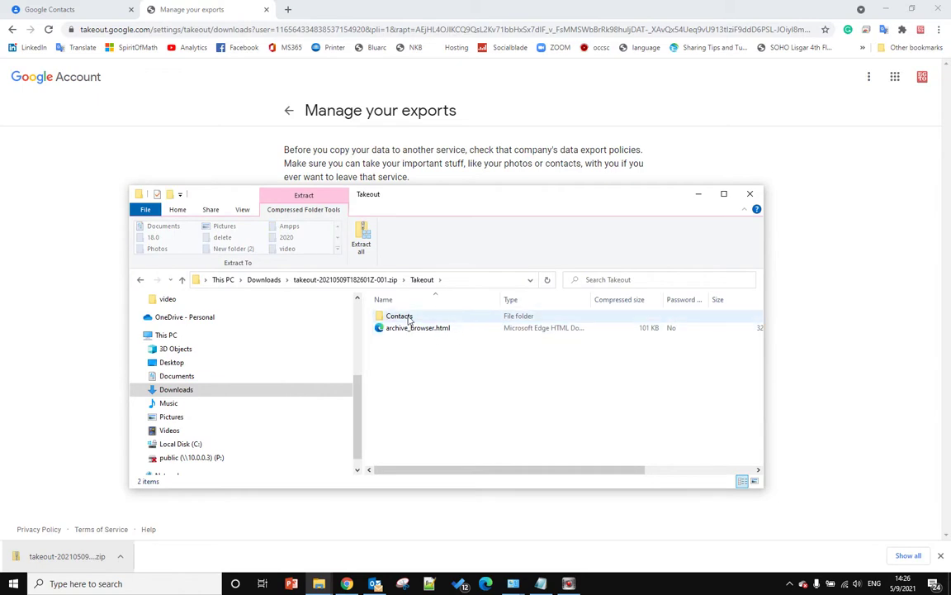
double_click(408, 317)
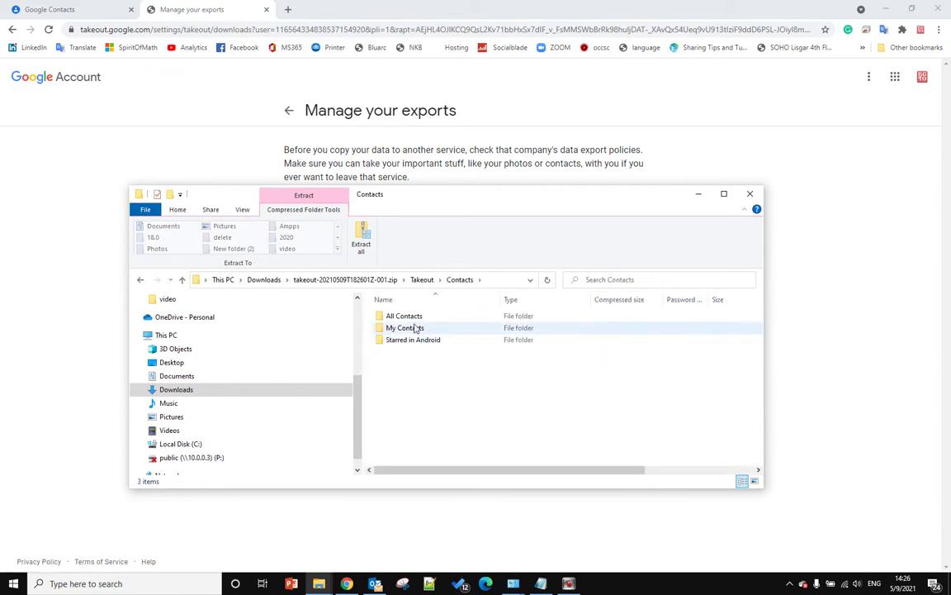
double_click(408, 318)
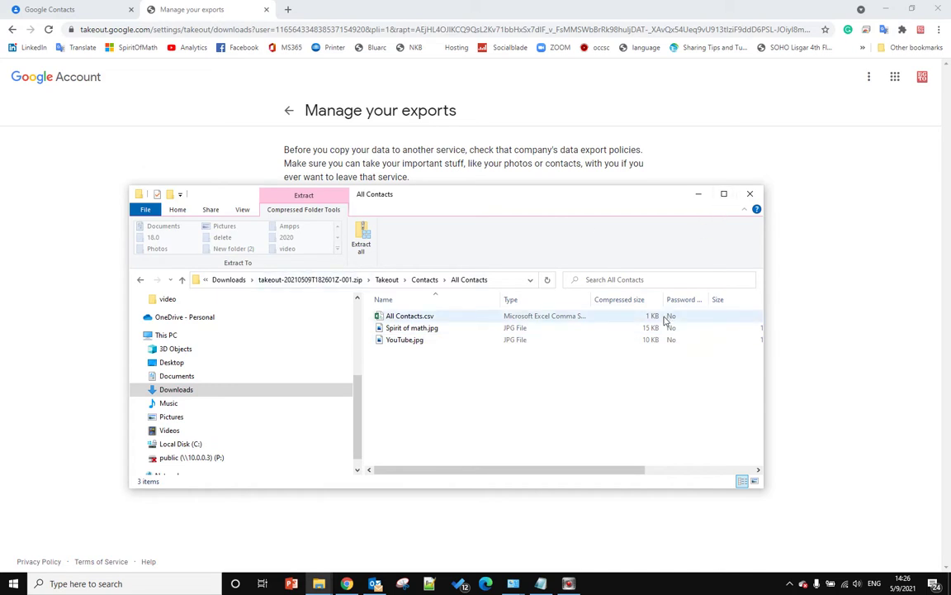
Auto-fit all file list columns with Ctrl+Plus and magnify the screen twice.
key("ctrl+KP_Add")
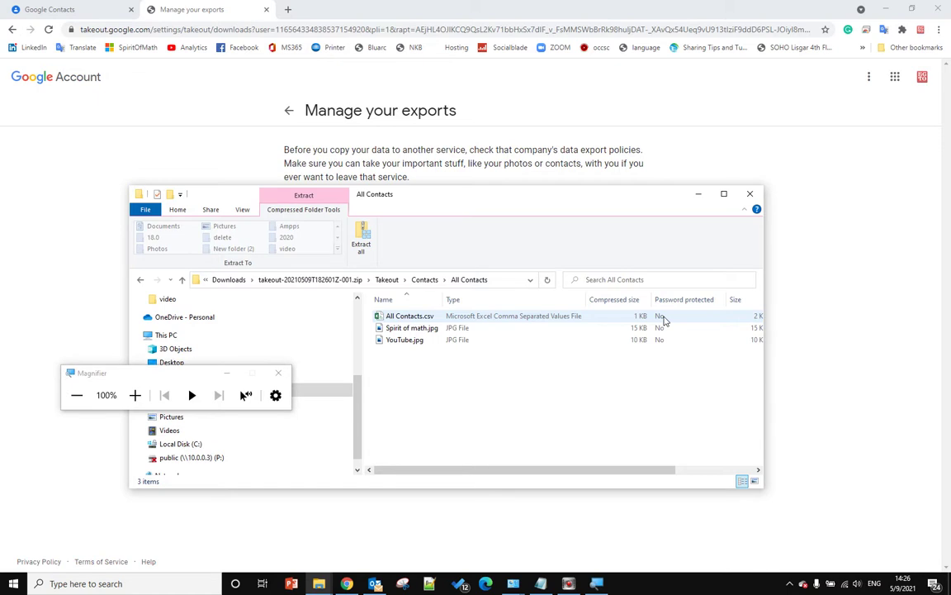
key("super+plus")
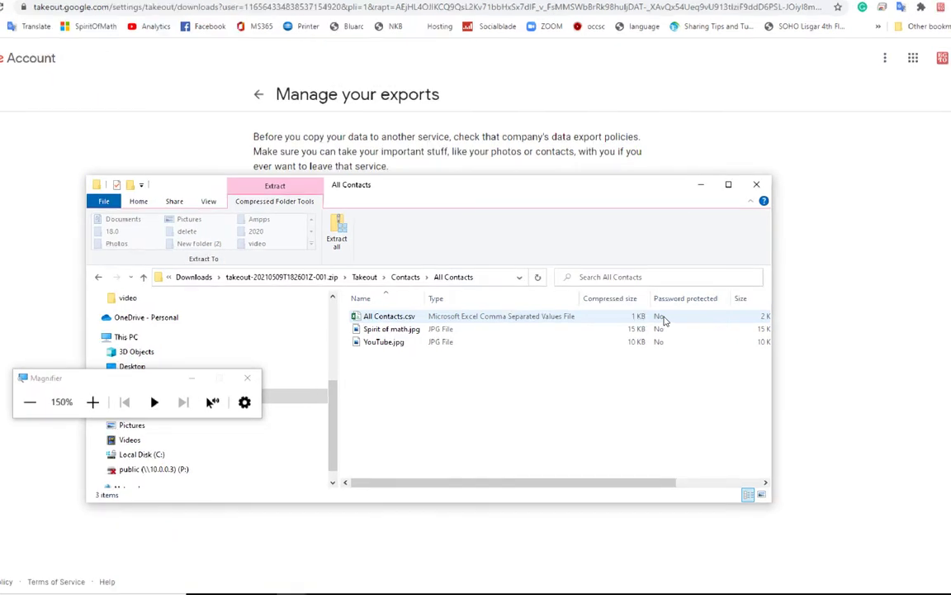
key("super+plus")
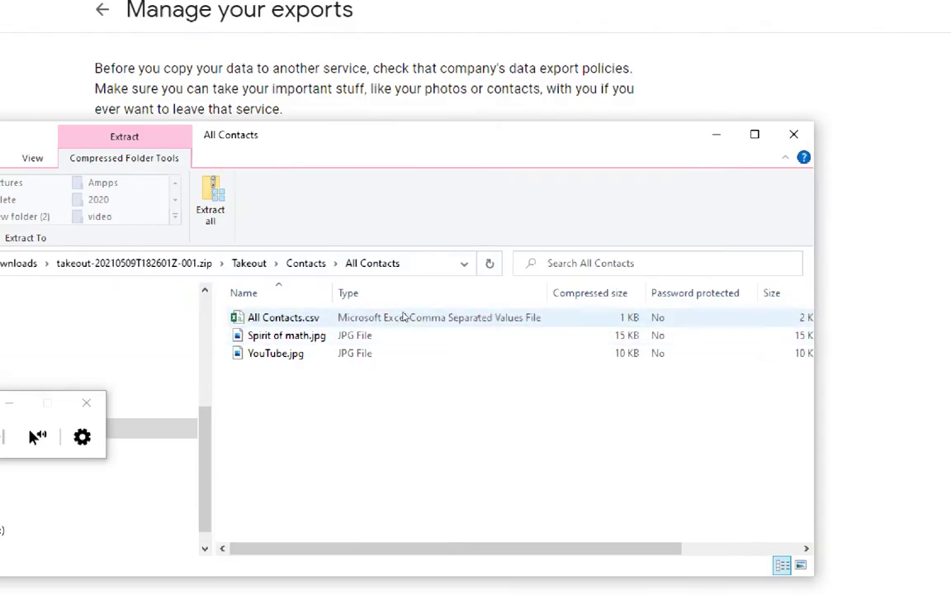